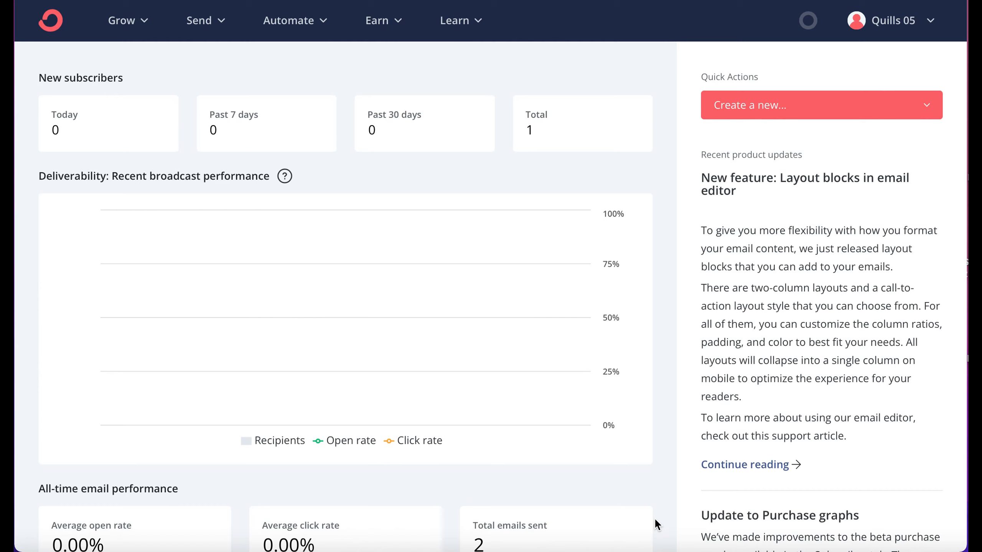
Step: Open the Broadcasts page and show only the draft broadcasts
click(225, 28)
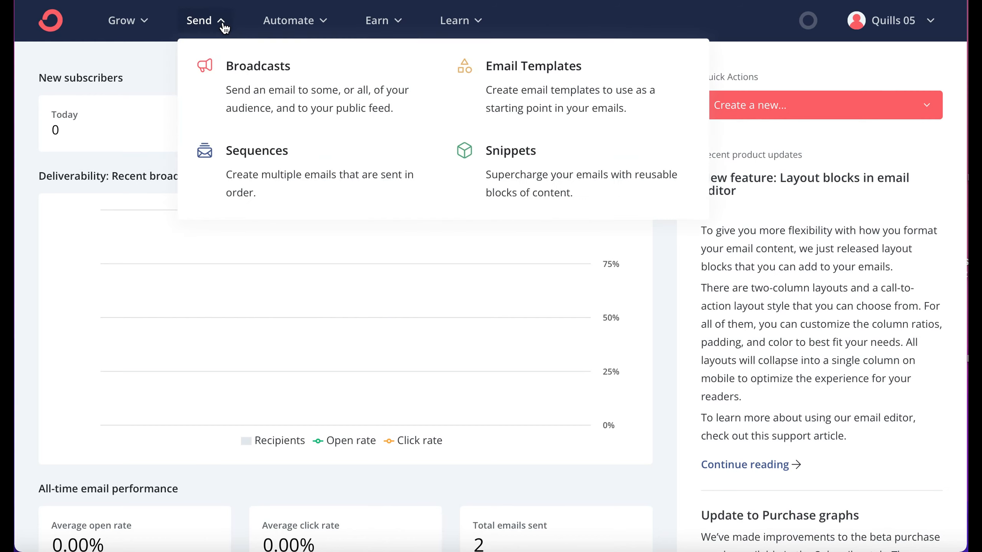
click(260, 86)
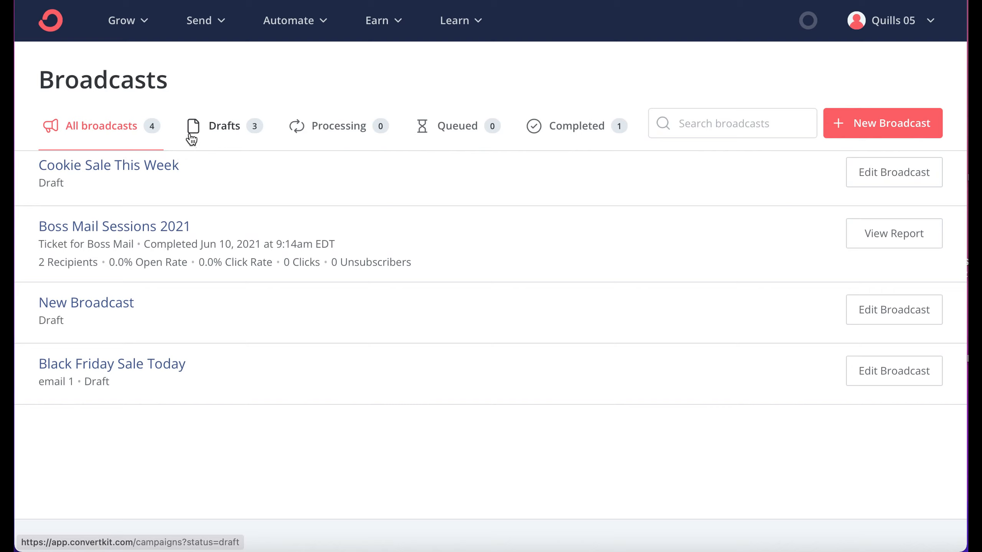
click(229, 129)
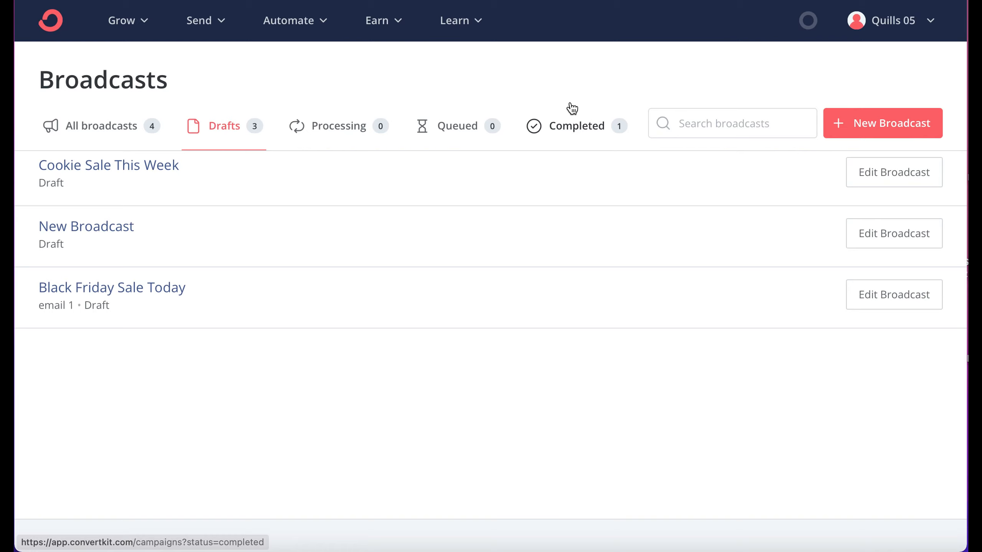
Step: Start a new broadcast and set its subject line to Testing
click(895, 123)
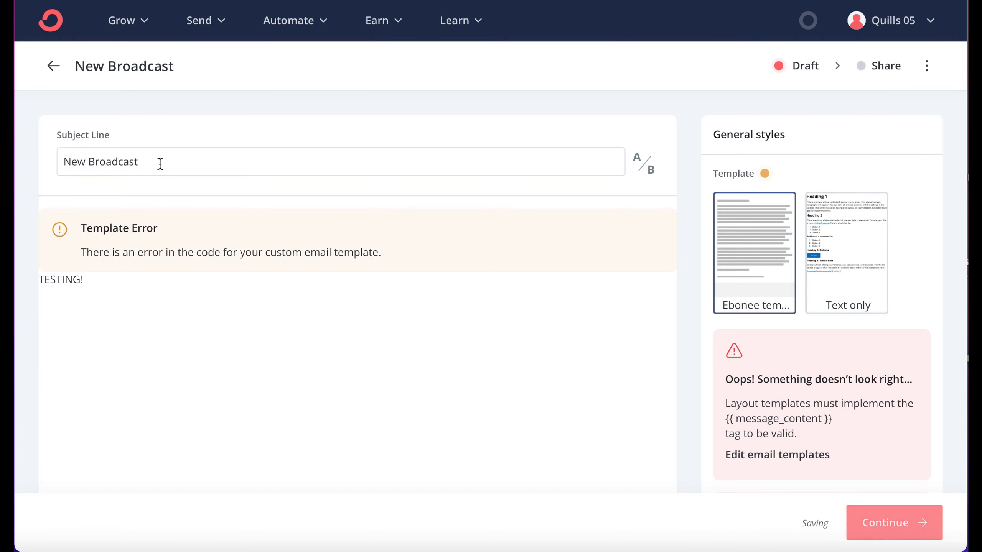
click(160, 164)
key(ctrl+a)
key(BackSpace)
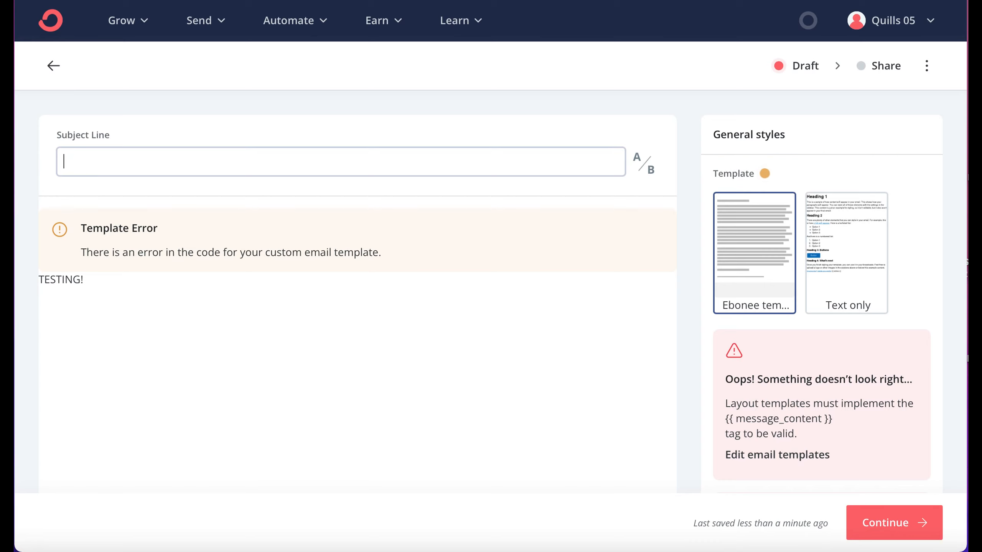
text(Testing)
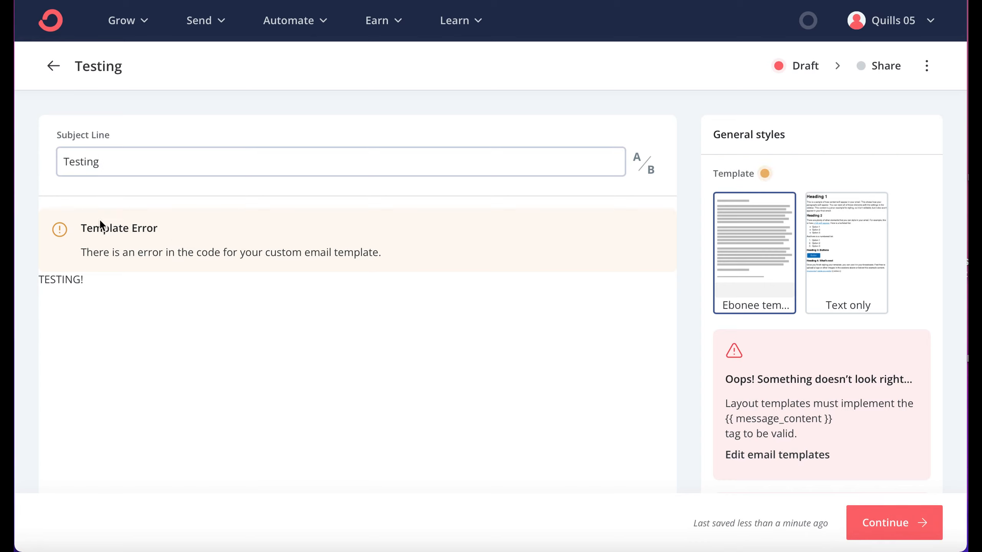
Step: Switch the broadcast's email template to Text only
click(81, 228)
click(93, 279)
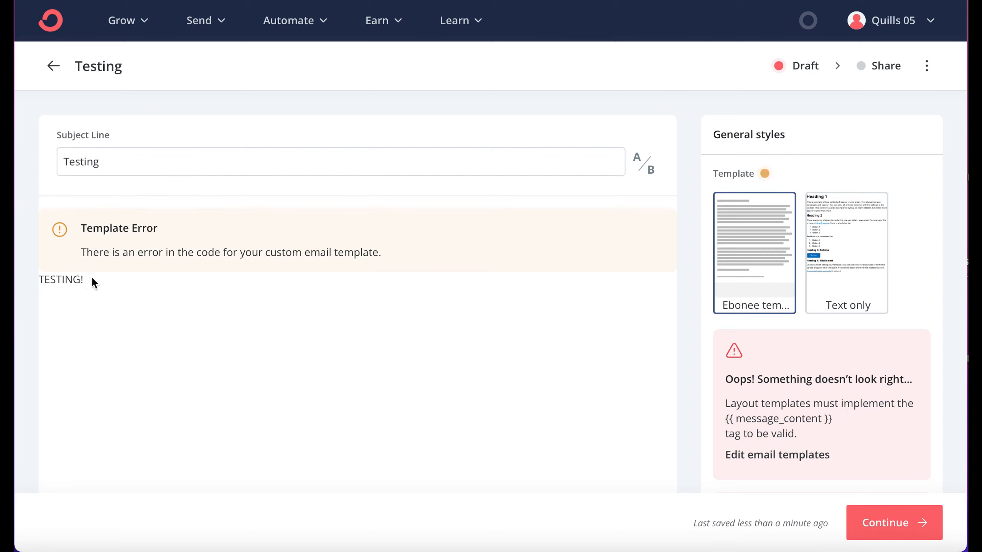
key(super+a)
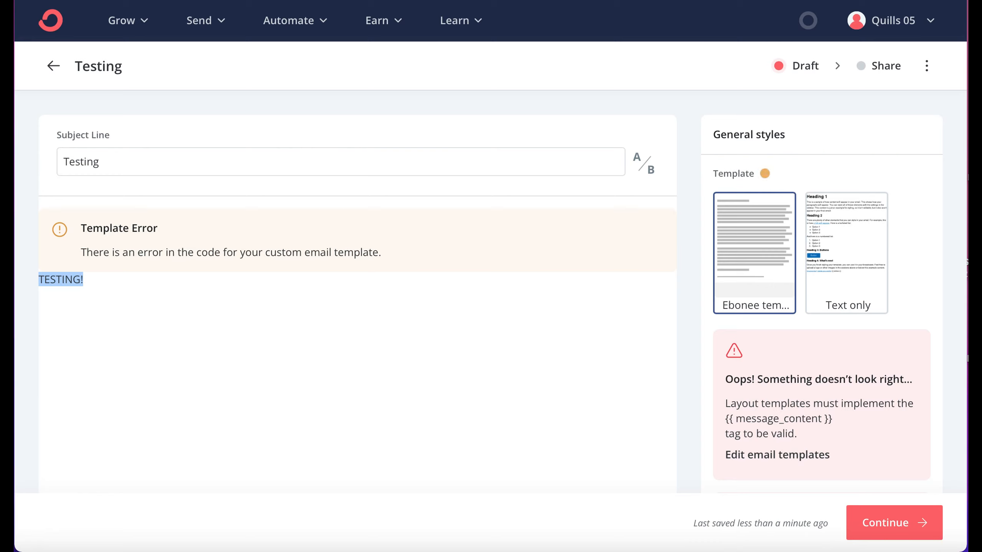
click(89, 317)
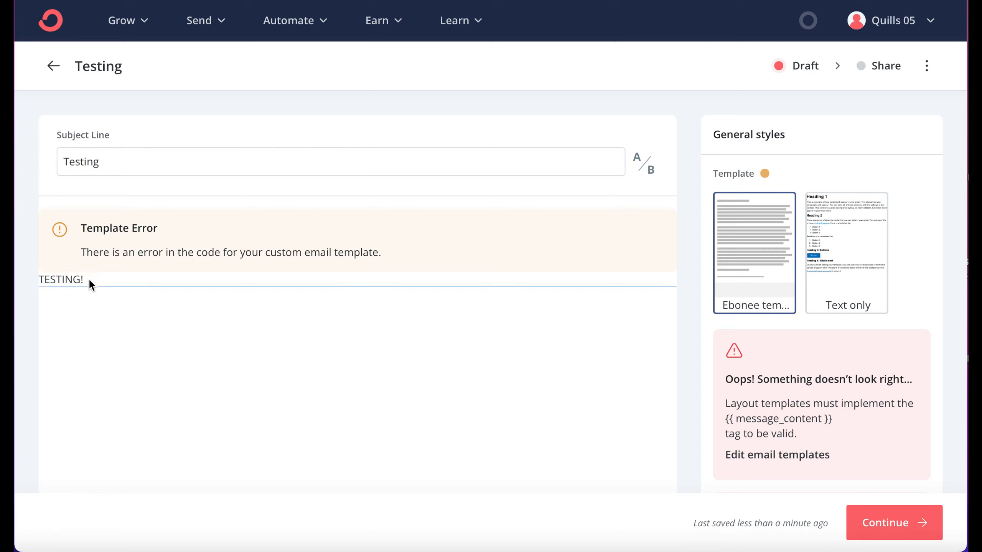
click(835, 284)
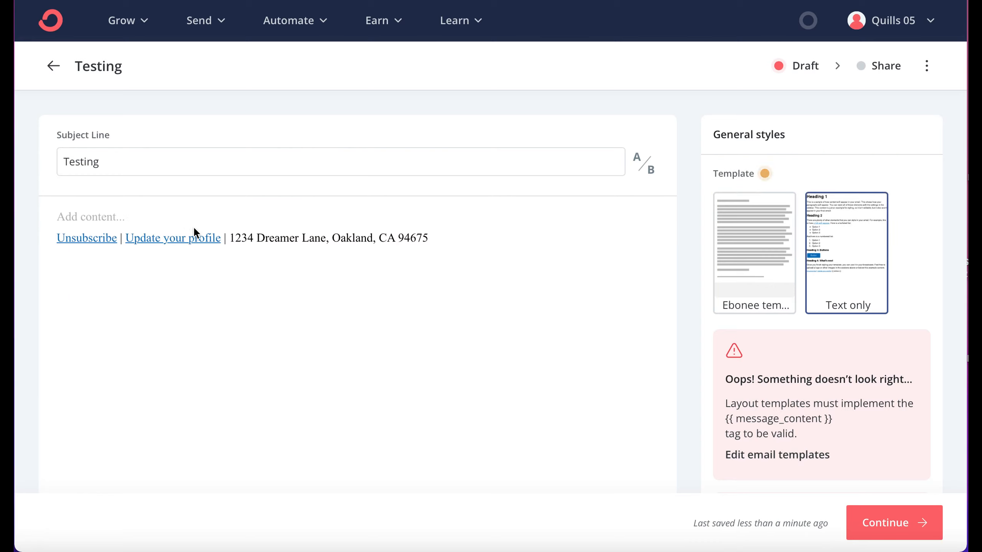
Step: Write CONTENT HERE as the email body text
click(138, 213)
text(CONTENT HERE)
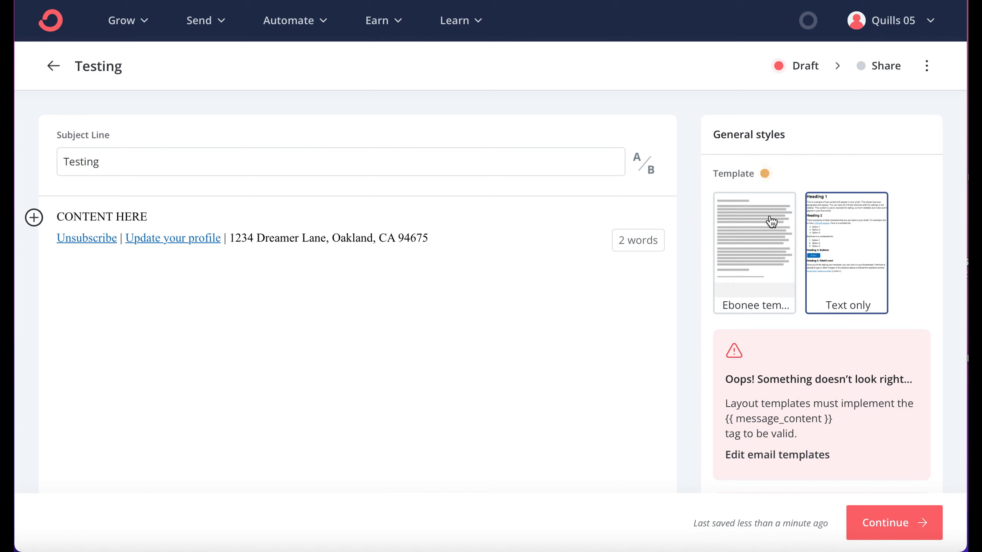
Step: Add an A/B test subject line TESTING 2 and continue to the sending settings
click(641, 167)
click(113, 197)
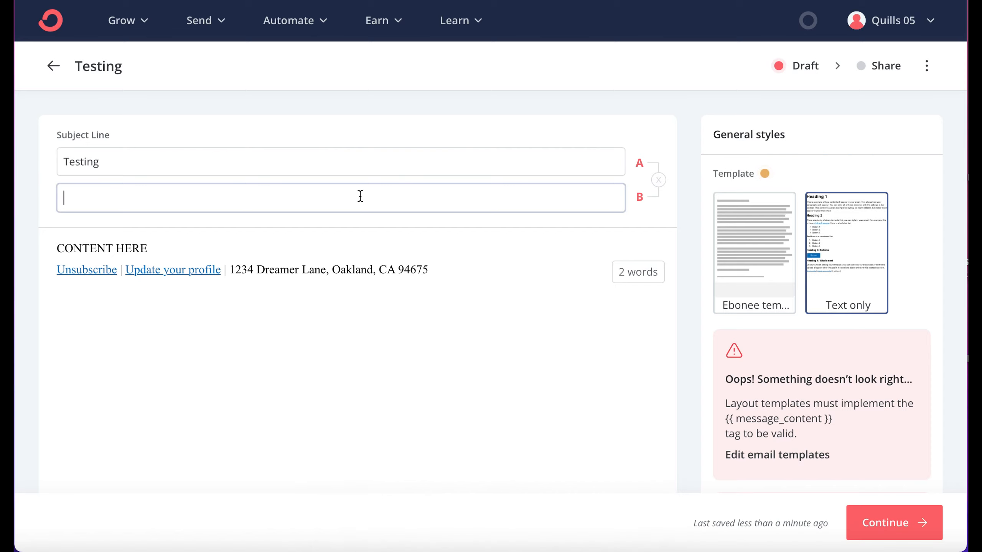
text(TESTING @)
key(BackSpace)
text(2)
click(901, 530)
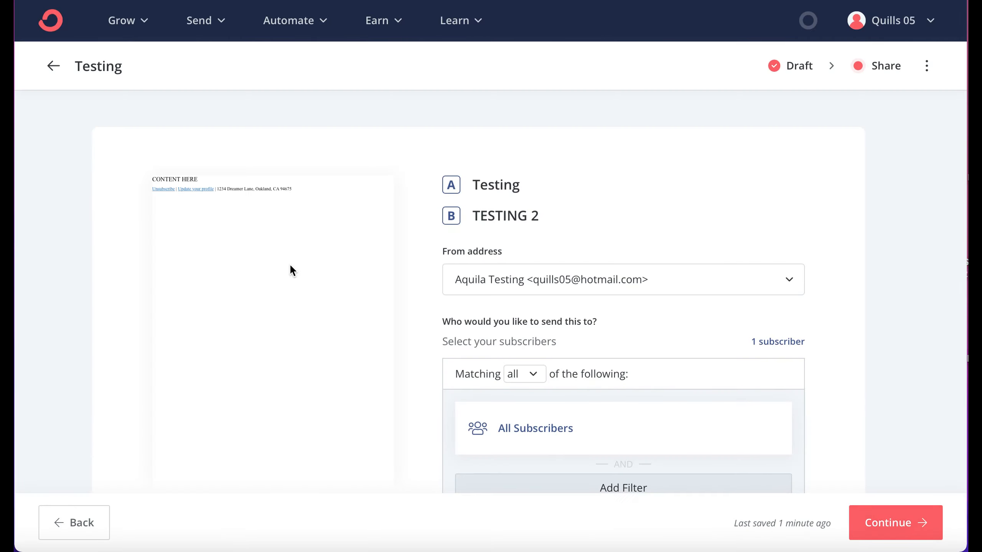
Step: Preview the email and choose the existing sender as the From address
scroll(289, 264, down, 3)
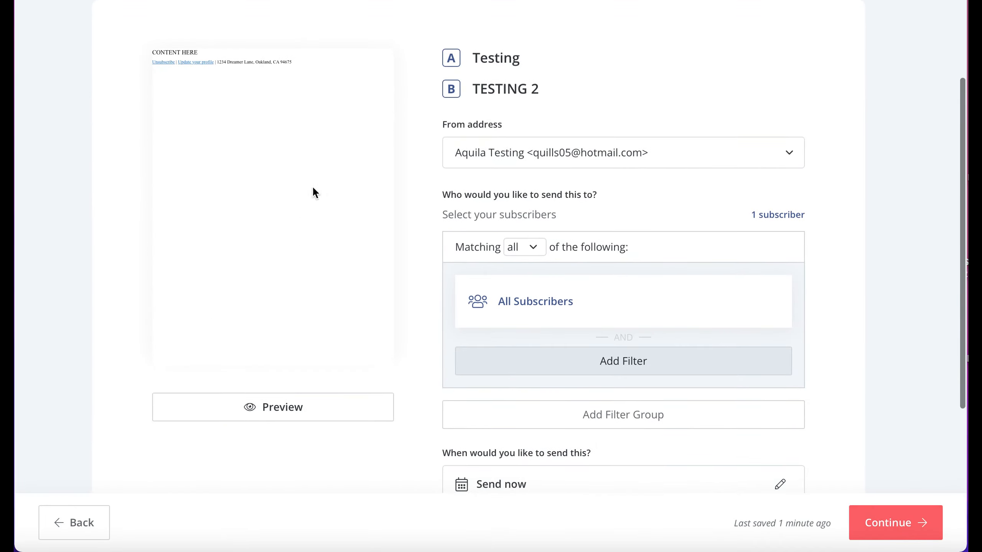
click(283, 413)
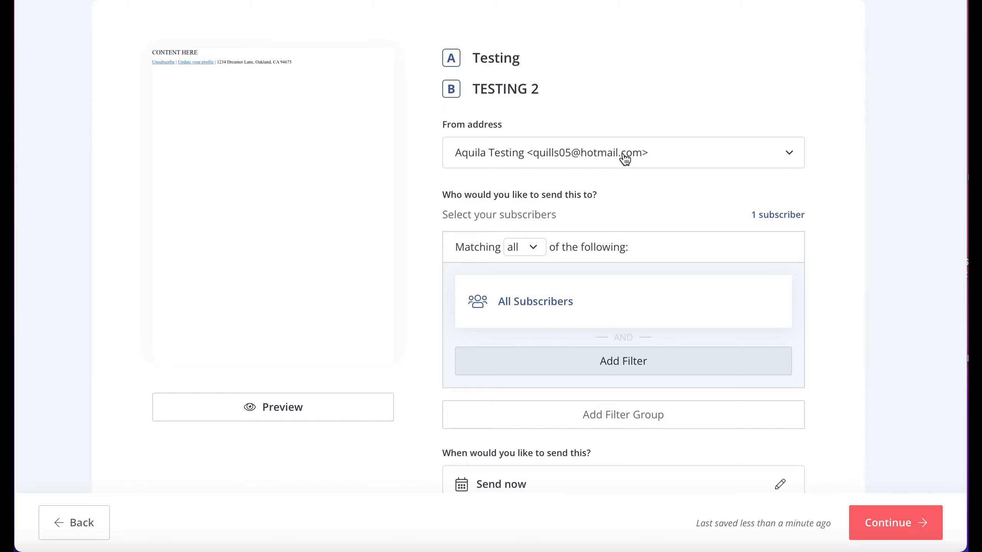
click(641, 155)
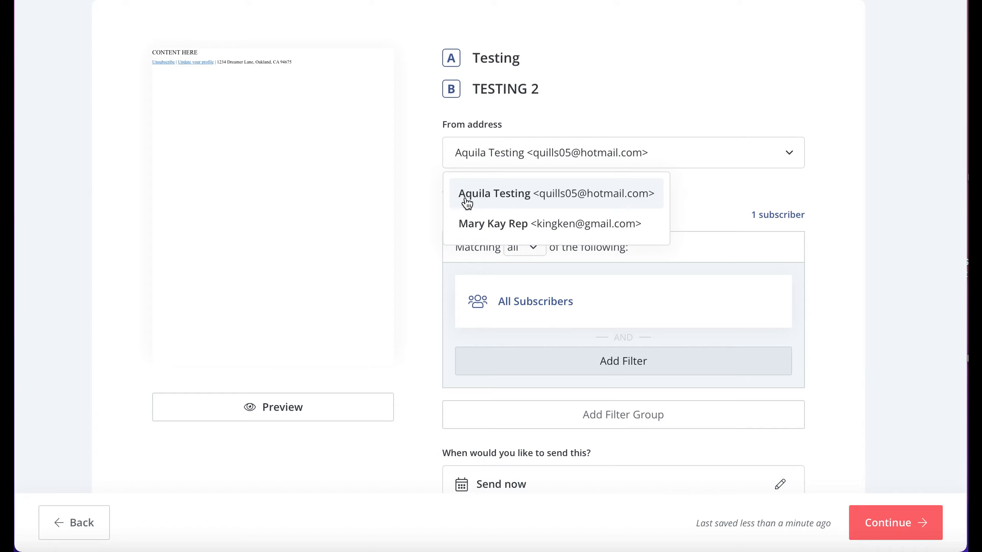
click(498, 203)
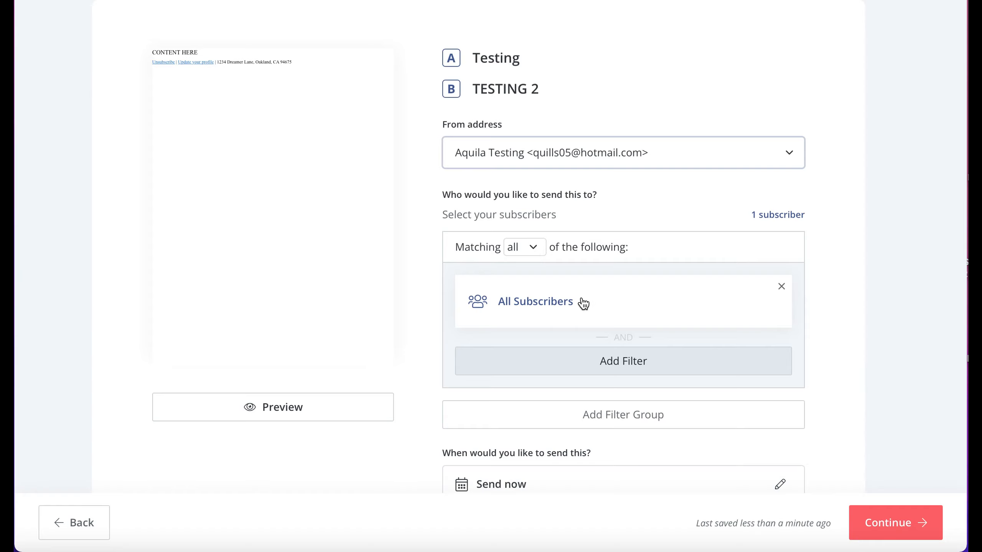
Step: Add a second filter group set to match none of the following
scroll(575, 324, down, 1)
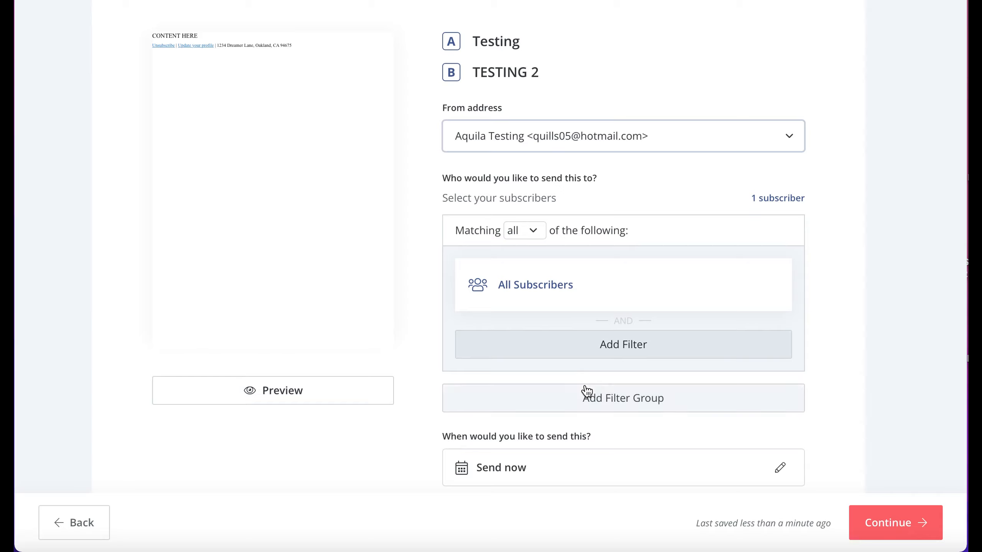
click(604, 408)
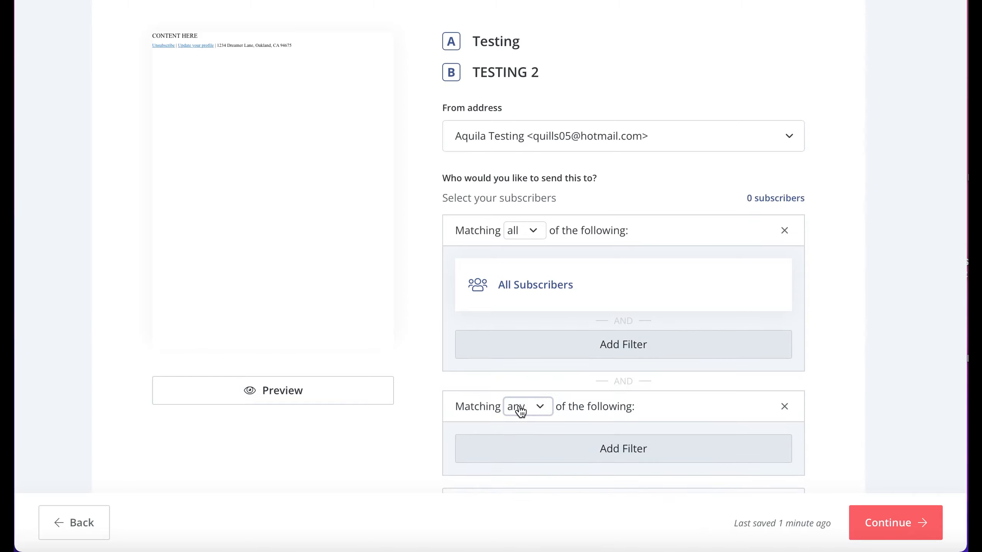
click(545, 410)
click(557, 501)
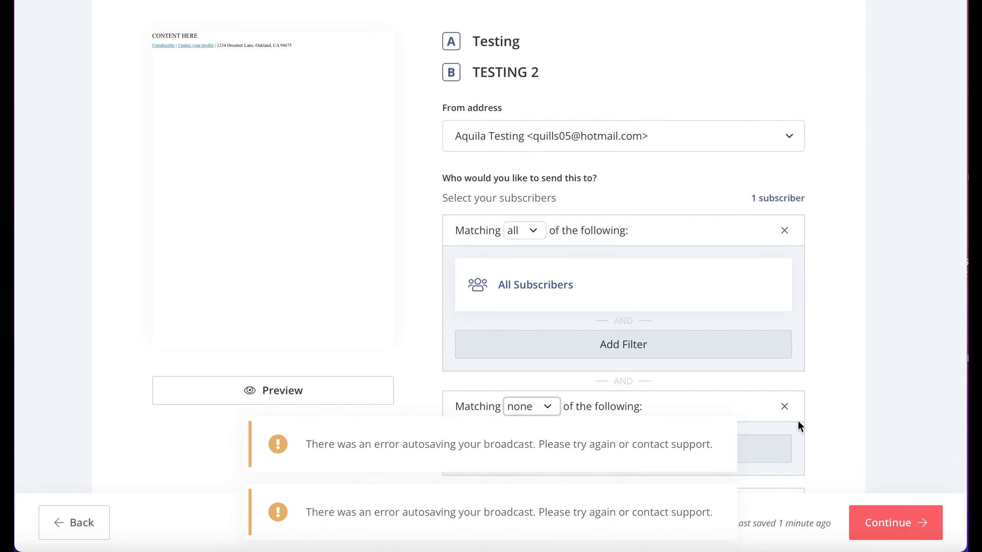
click(569, 290)
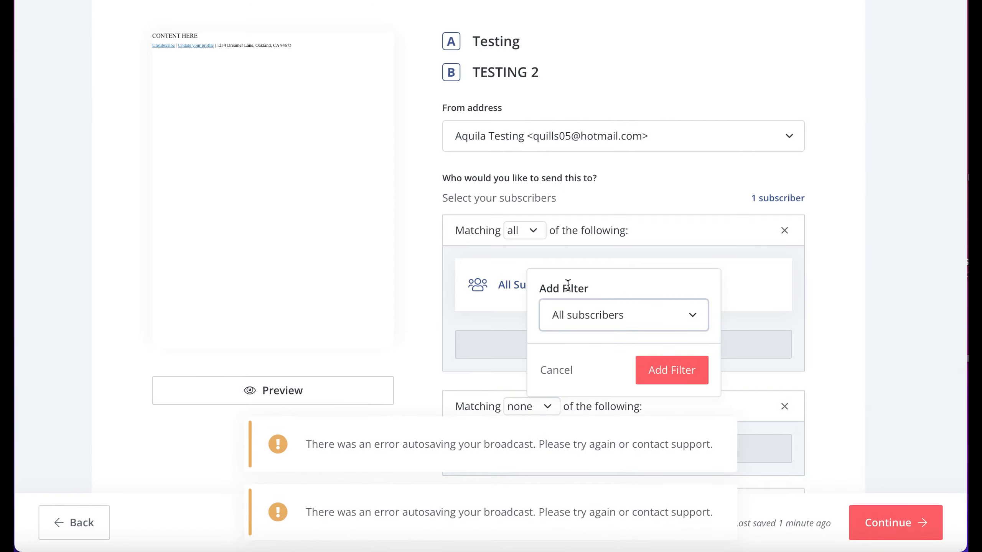
click(691, 315)
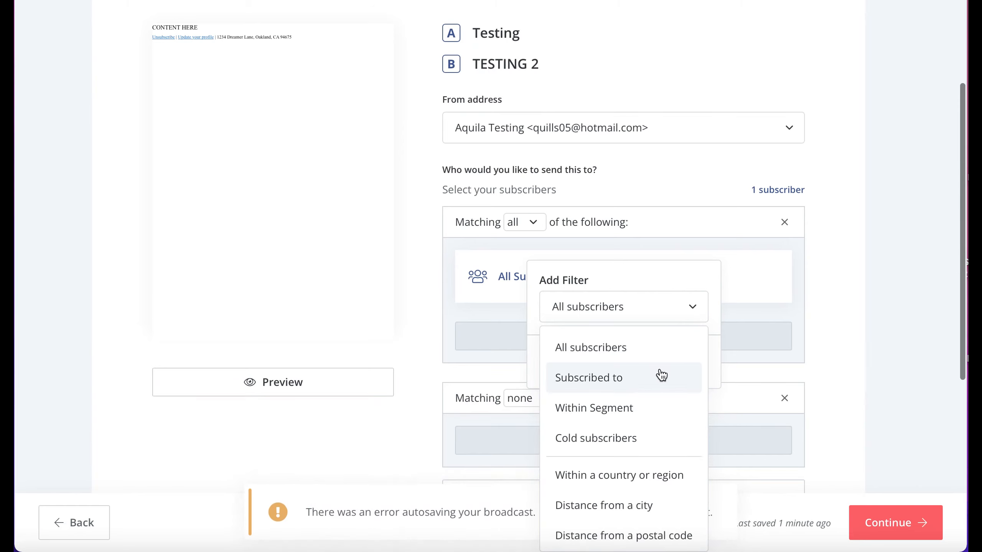
click(771, 345)
Step: Schedule the broadcast to send Mar 2, 2022 at 12:30 AM EST
scroll(670, 345, down, 5)
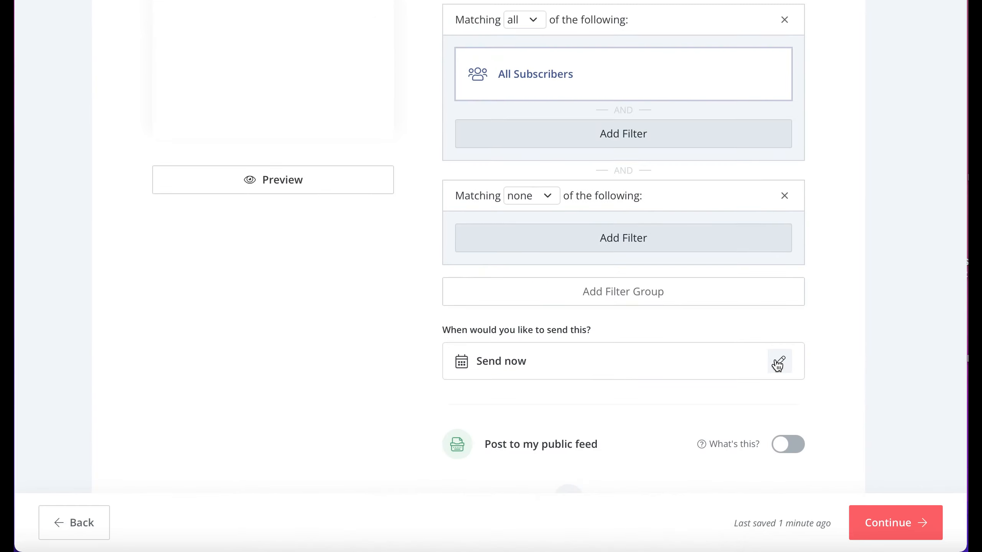
click(778, 365)
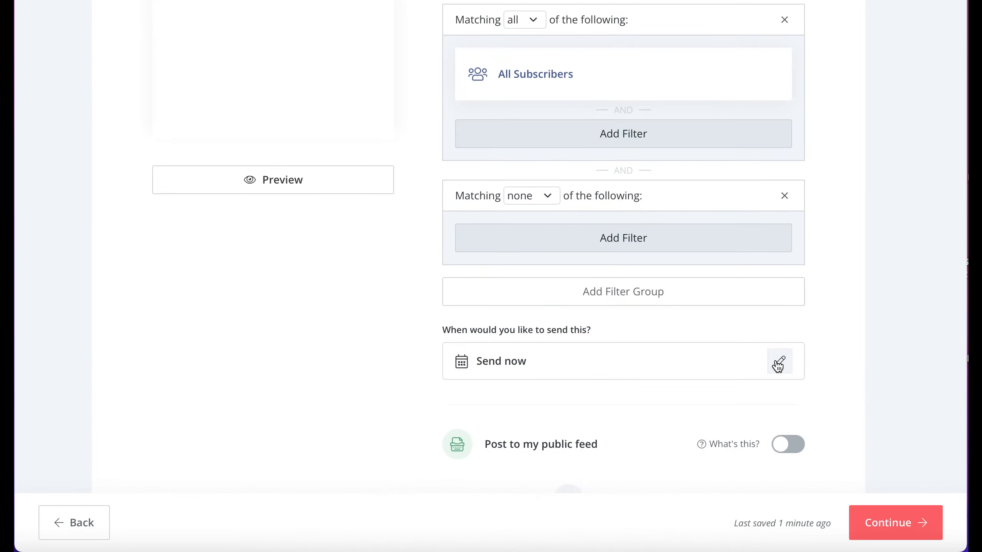
click(749, 220)
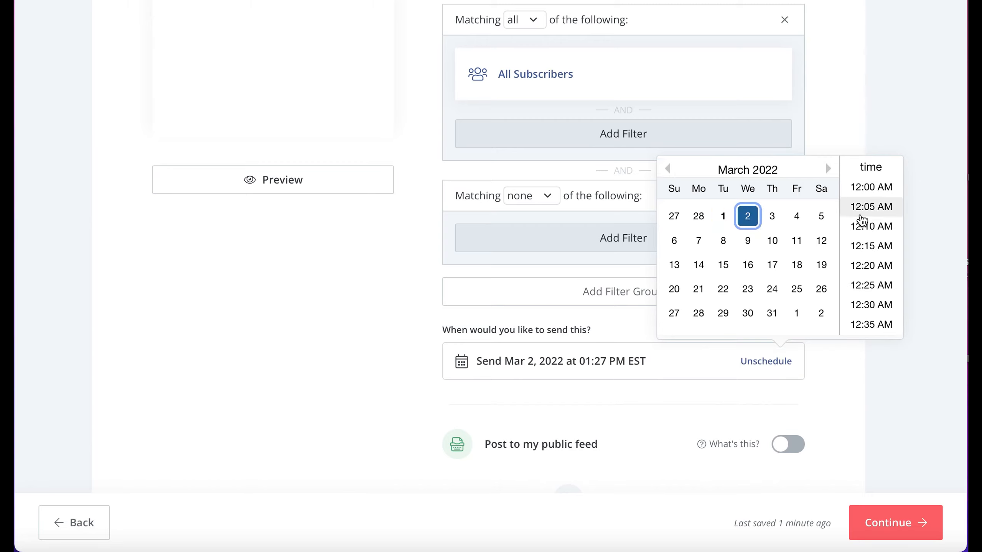
click(871, 306)
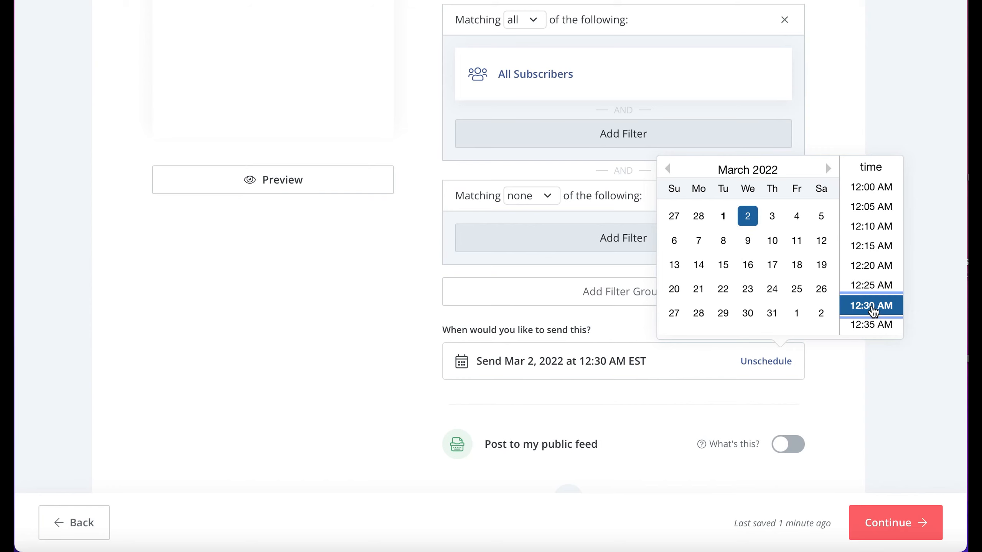
Step: Expand Advanced options and set the preview text to Testing Converkit
scroll(785, 369, down, 2)
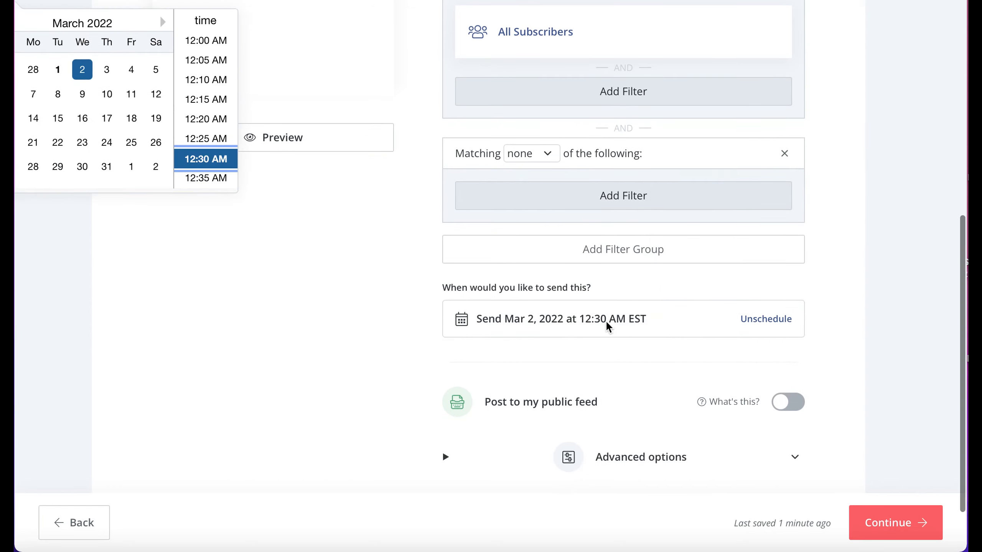
scroll(632, 329, down, 2)
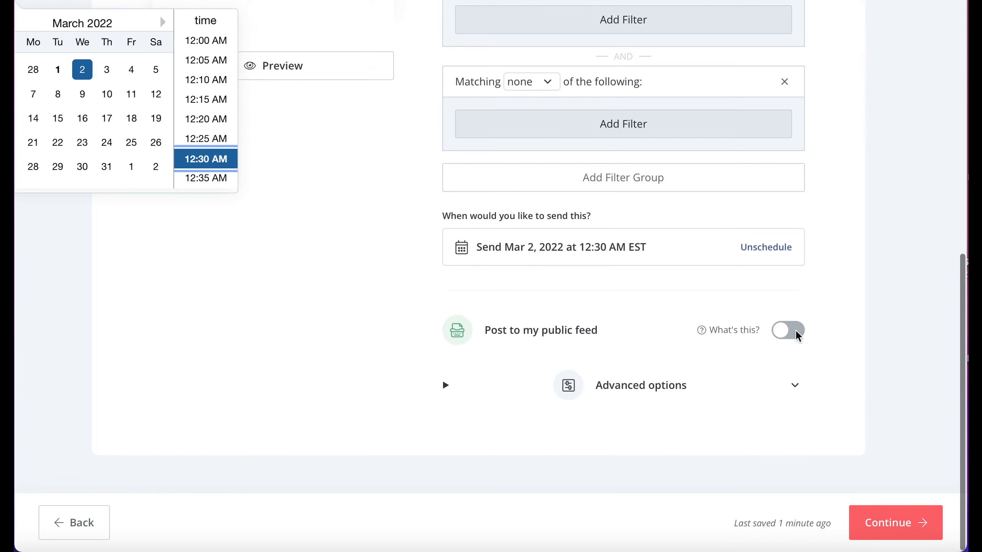
click(693, 395)
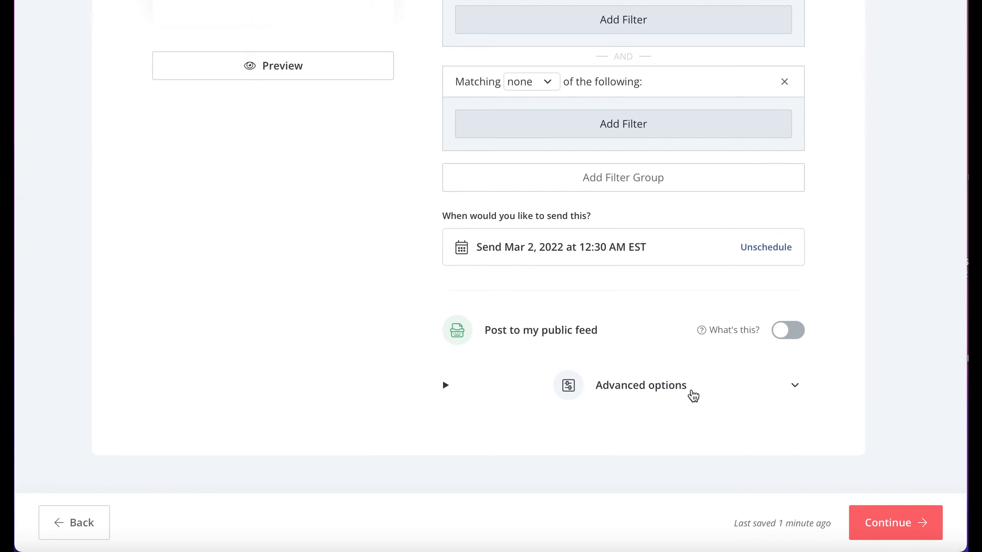
click(693, 386)
scroll(509, 393, down, 2)
click(487, 408)
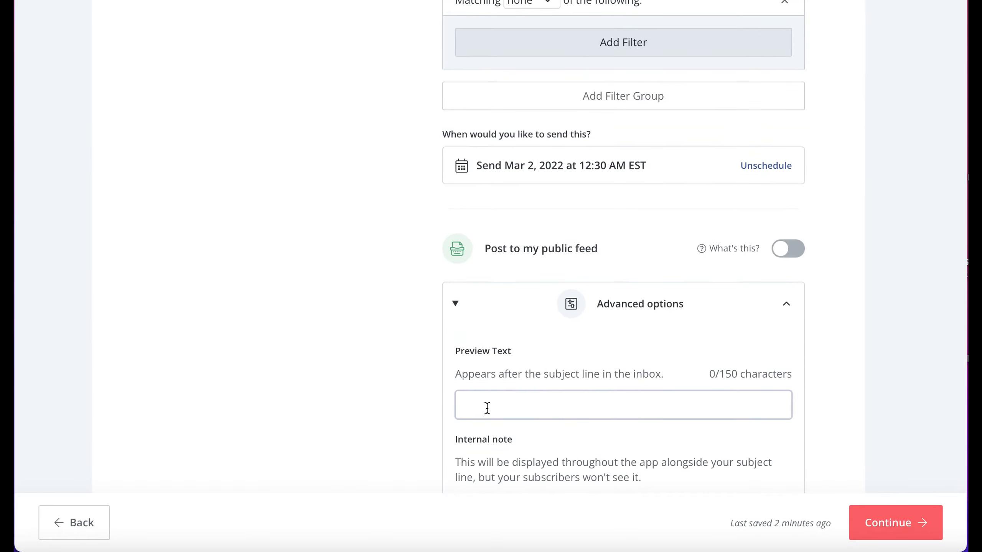
text(Testing)
text( Converrtk)
key(BackSpace)
key(BackSpace)
key(BackSpace)
key(BackSpace)
text(rkit)
Step: Add an internal note made of Testing, the sender's first name, and Find it
scroll(506, 402, down, 3)
click(504, 371)
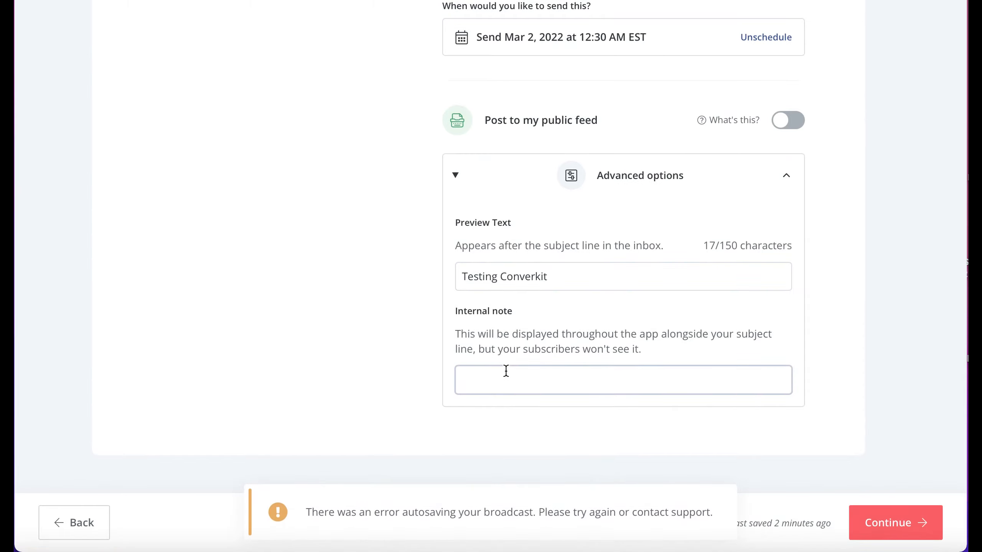
text(Testing Aquila Find it)
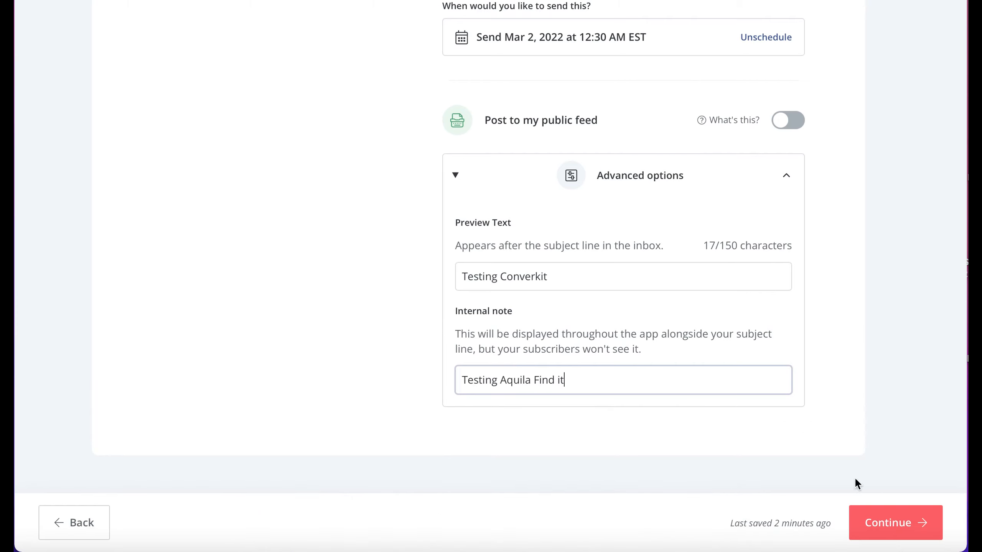
Step: Continue to the send confirmation and review its sending details
click(887, 527)
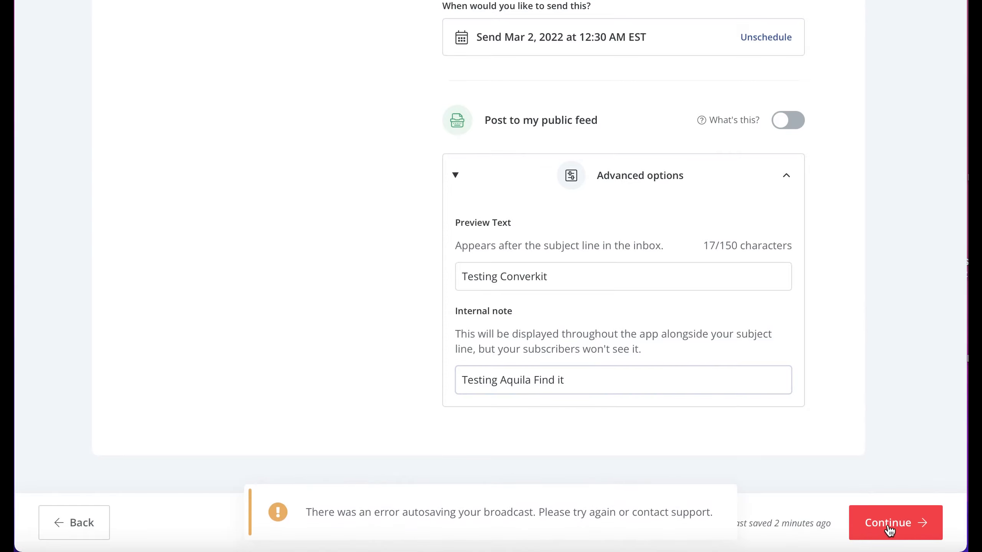
scroll(644, 293, down, 5)
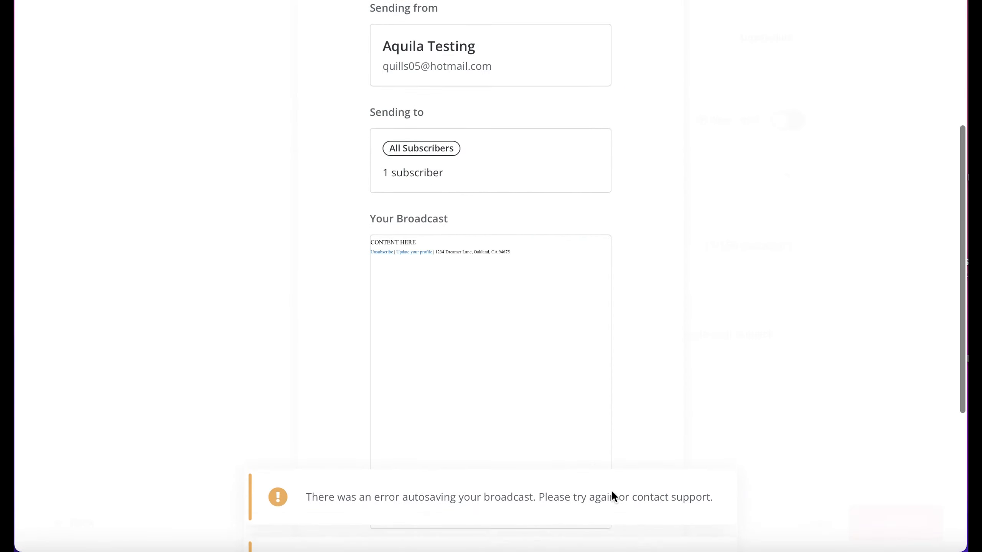
scroll(595, 257, up, 4)
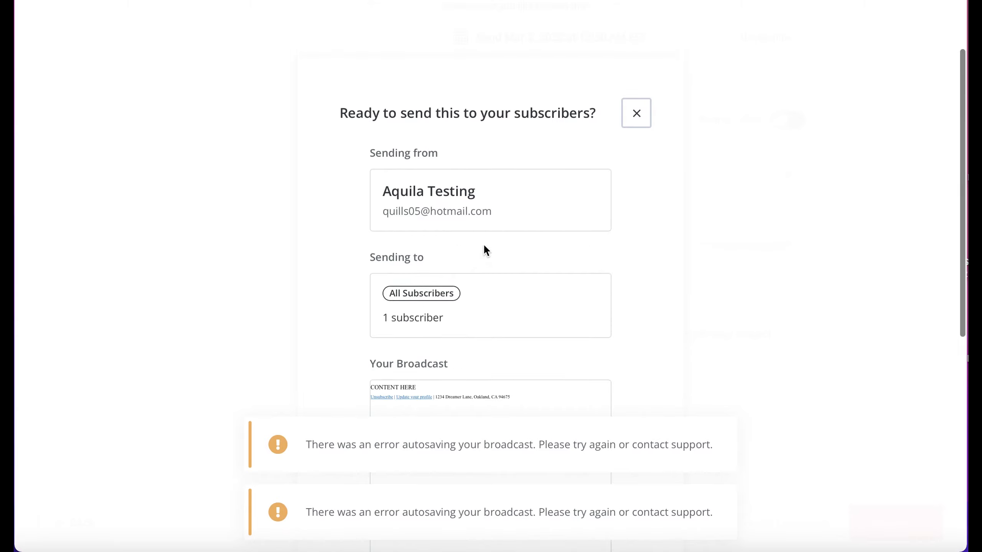
Step: Scroll through the rest of the send confirmation, then close it without sending
scroll(486, 250, down, 2)
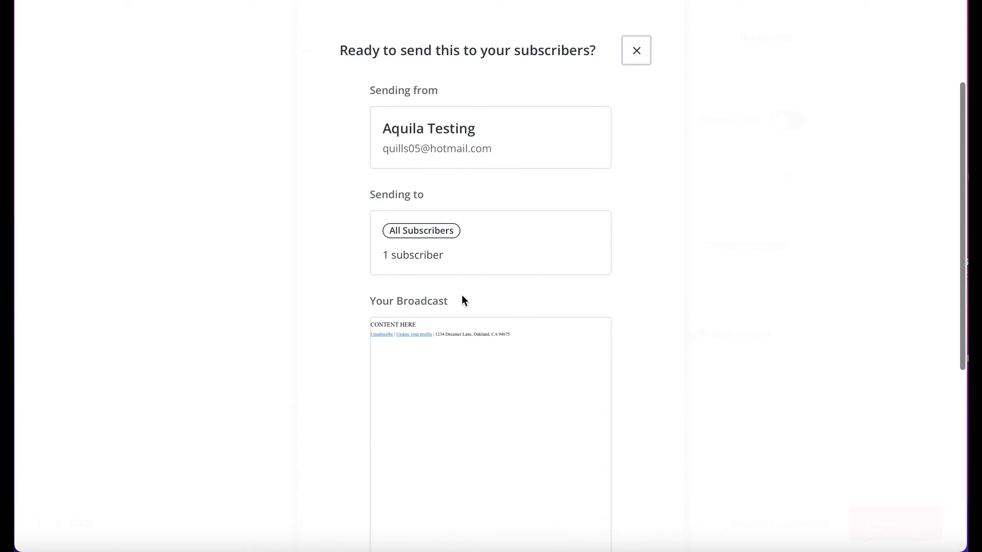
scroll(460, 293, down, 6)
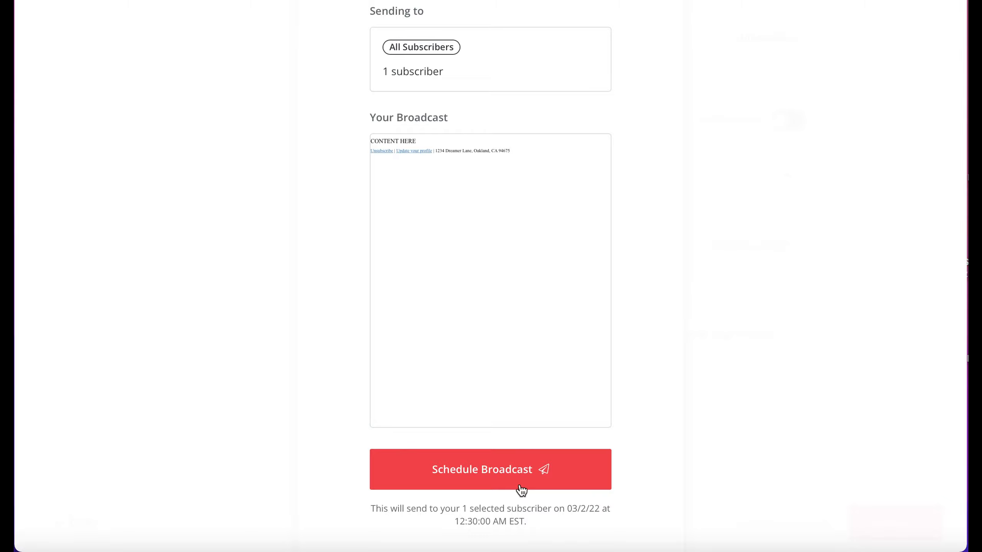
click(640, 211)
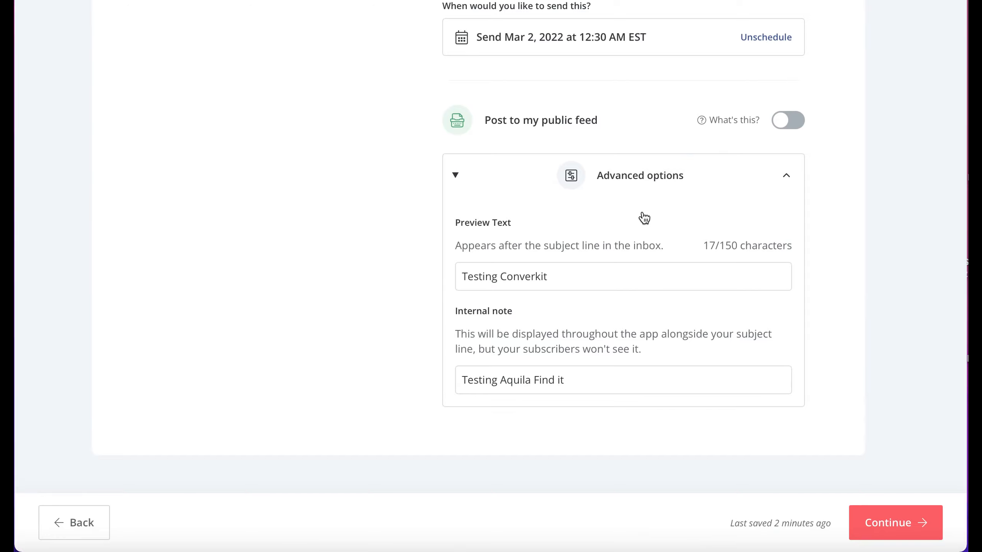
Step: Leave the broadcast editor and open the Subscribers page to browse all subscribers
scroll(739, 268, up, 15)
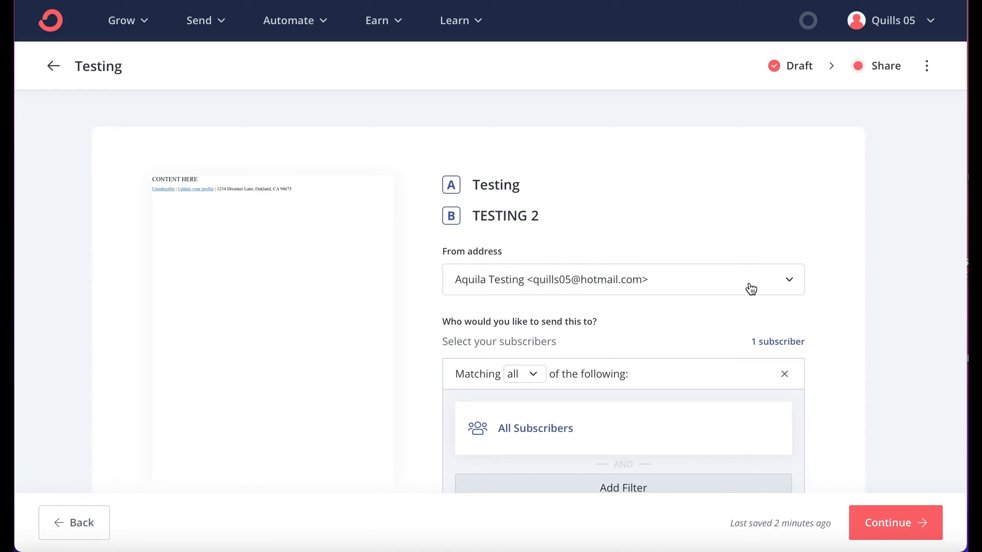
click(120, 33)
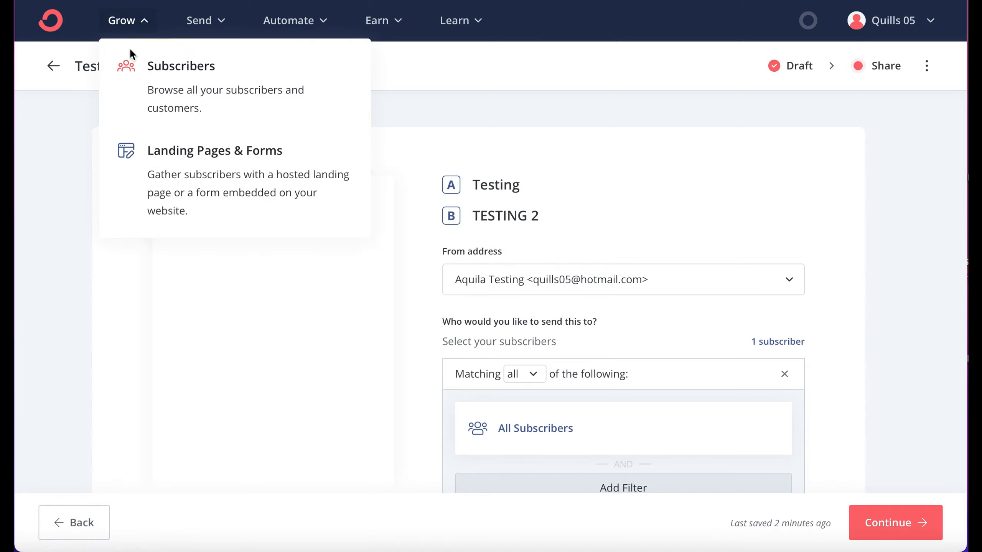
click(142, 71)
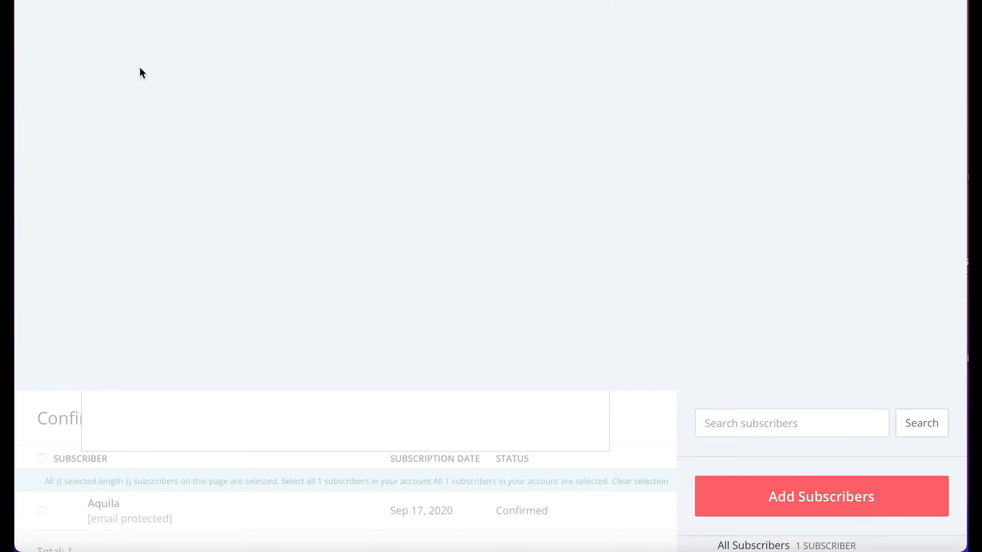